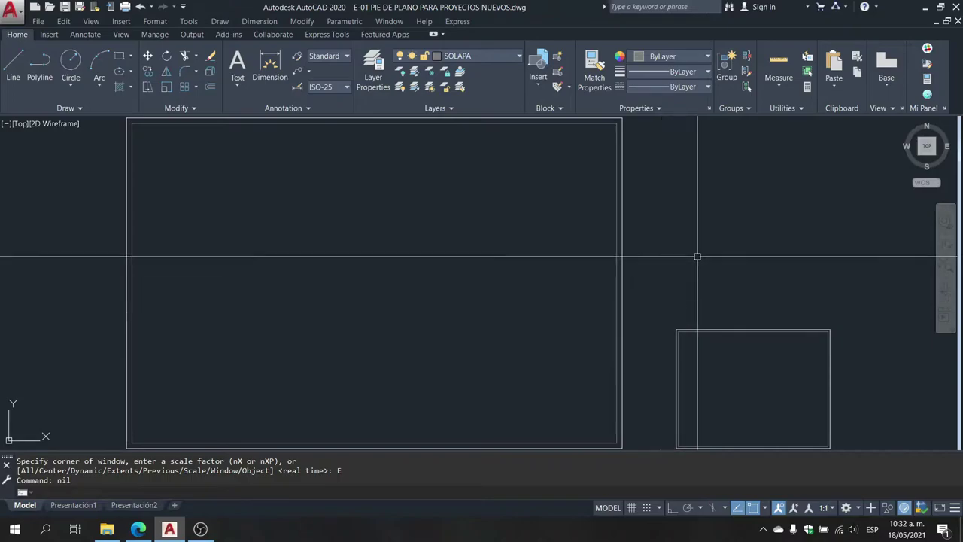
# Step: Create the new drawing Drawing2 from the acadiso.dwt template
pyautogui.click(34, 8)
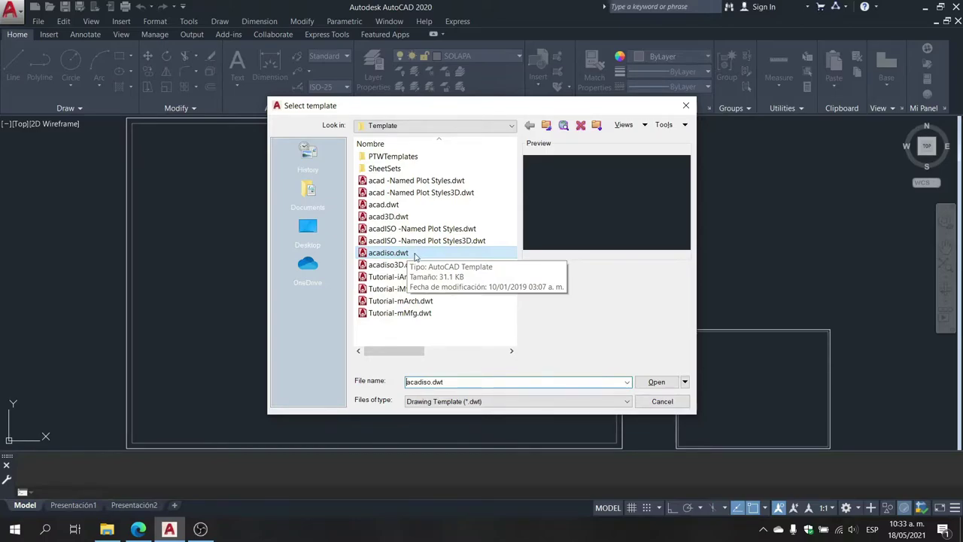
pyautogui.click(655, 382)
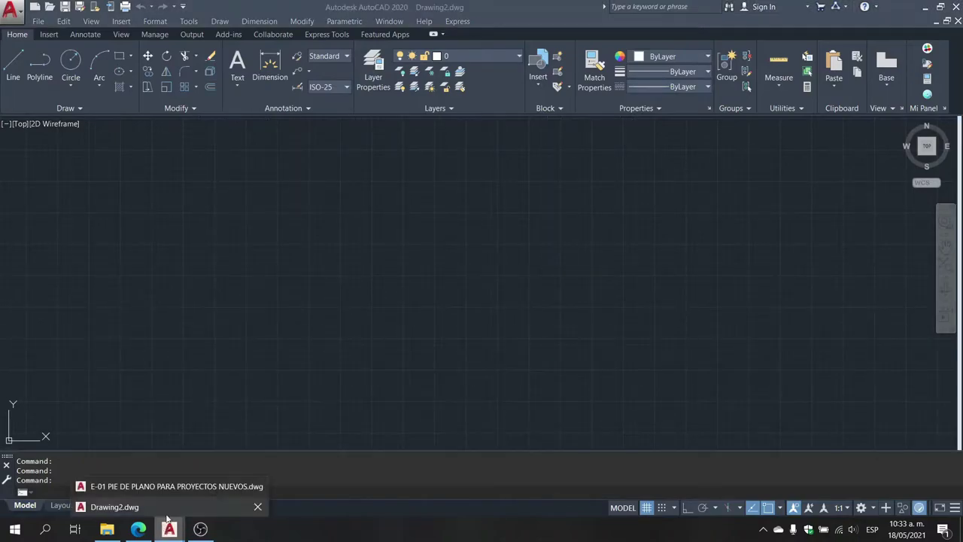
# Step: In E-01, copy the 2-object large frame with base point at its lower-left corner
pyautogui.click(160, 490)
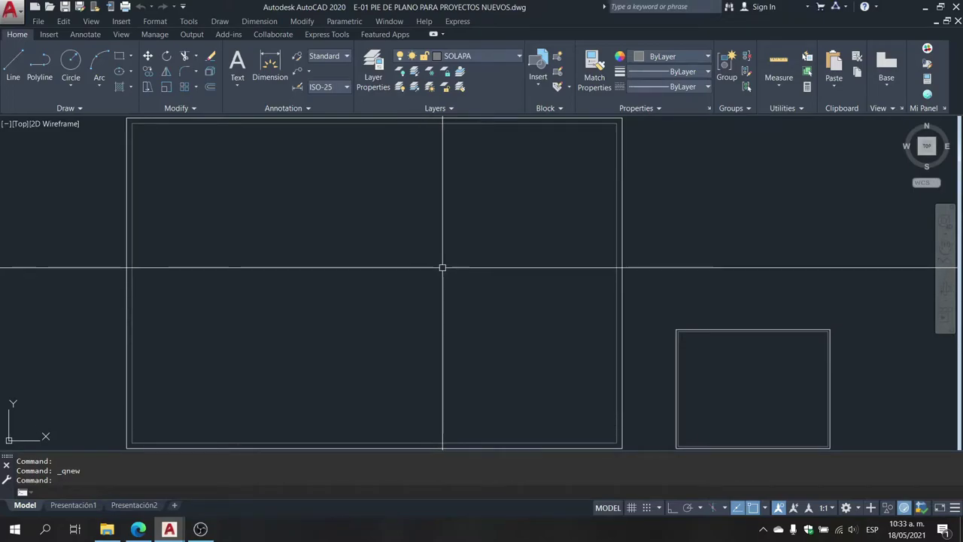
pyautogui.scroll(-3, 453, 245)
pyautogui.scroll(5, 325, 331)
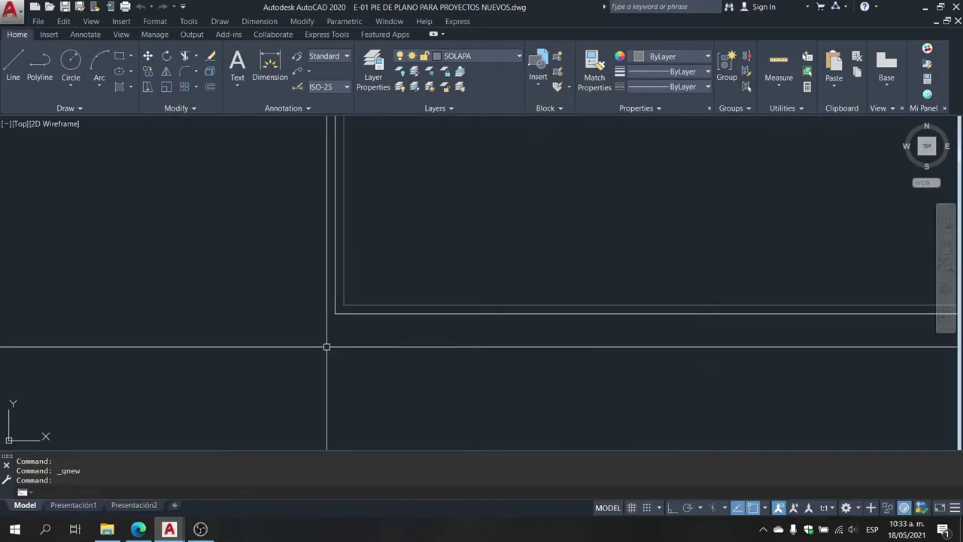
pyautogui.hotkey('ctrl', 'shift', 'c')
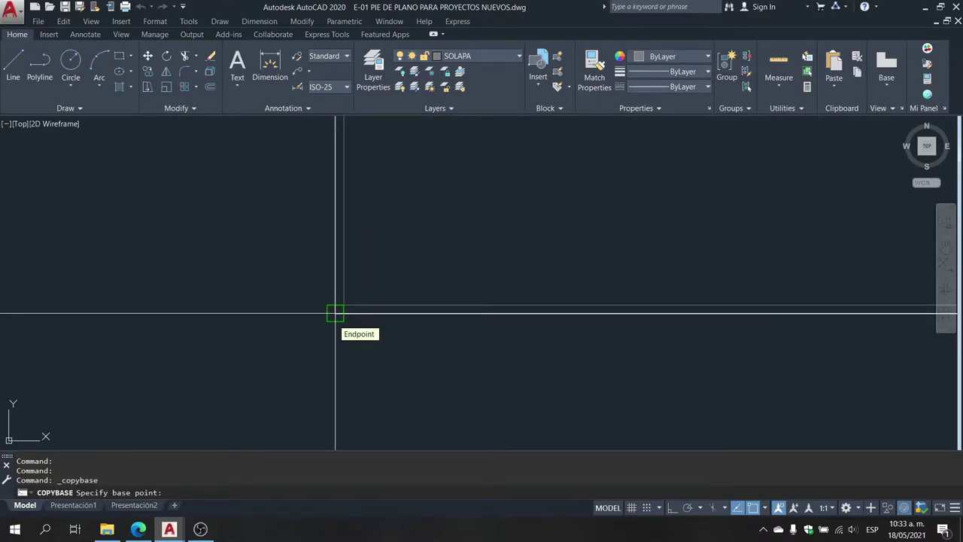
pyautogui.click(335, 313)
pyautogui.scroll(-5, 297, 365)
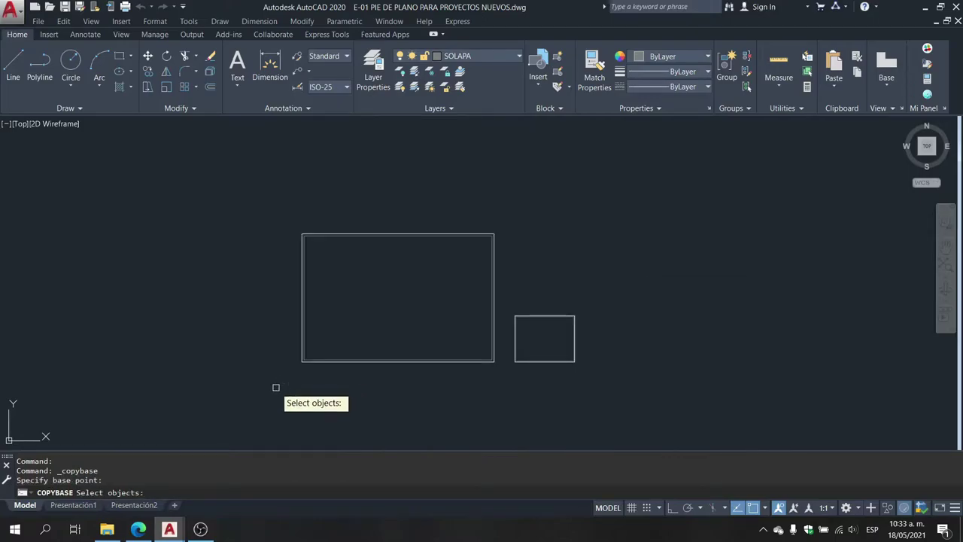
pyautogui.click(275, 387)
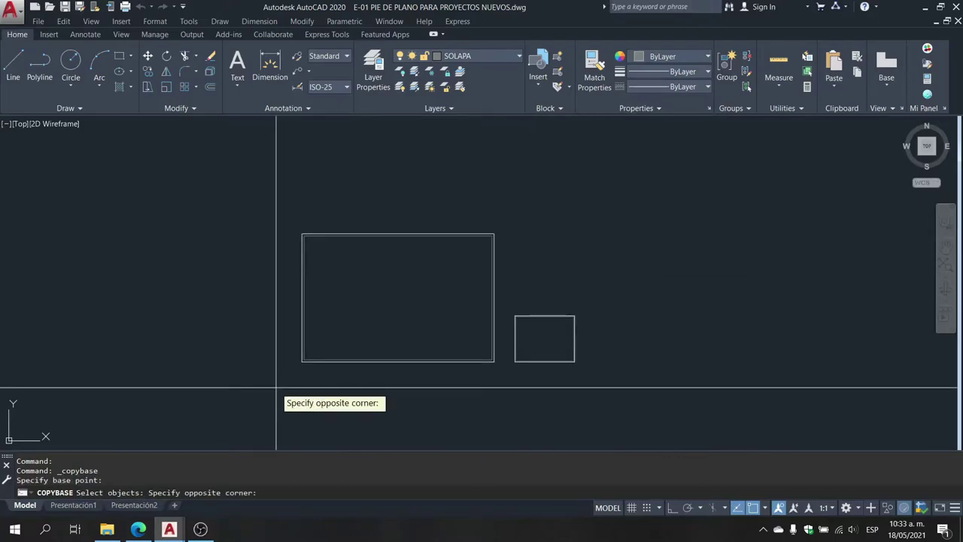
pyautogui.click(503, 217)
pyautogui.press('Return')
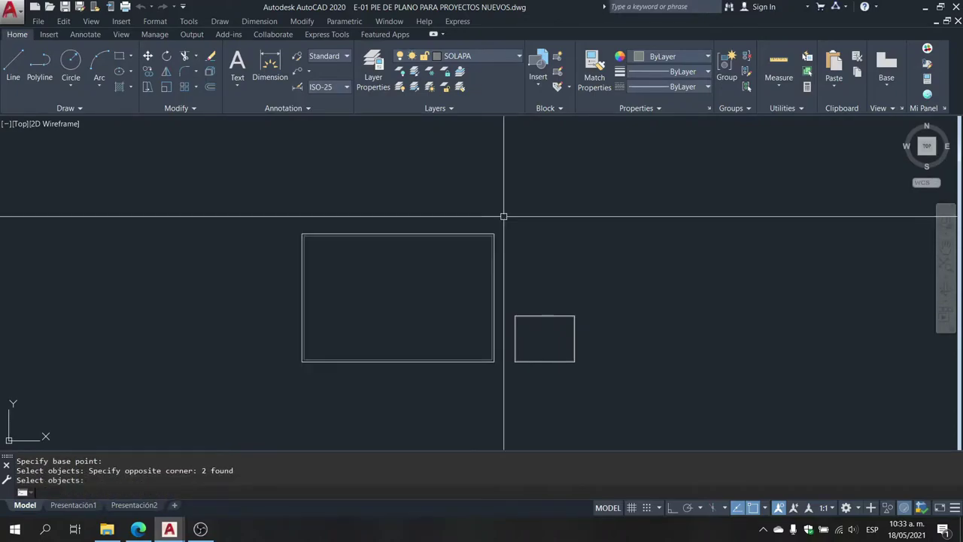
pyautogui.click(168, 529)
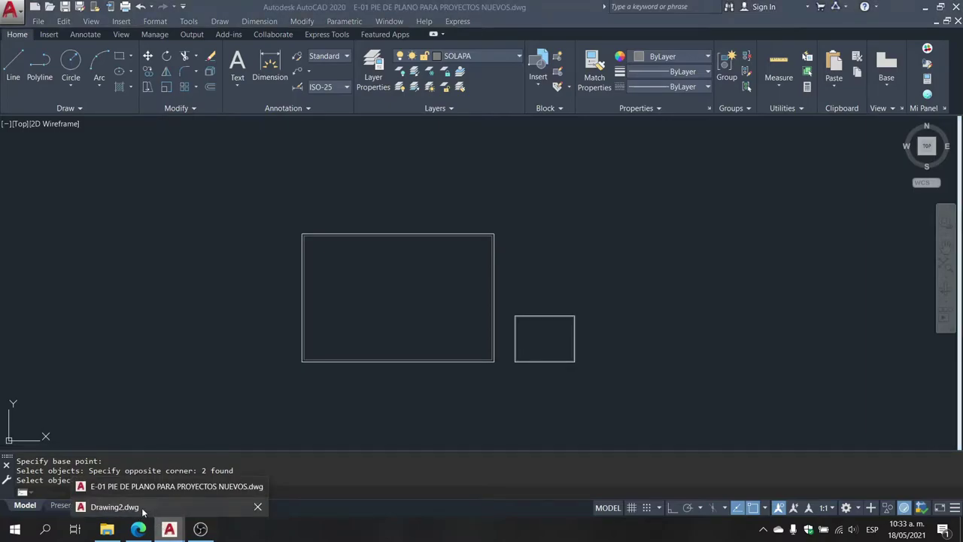
# Step: Delete the Layout2 layout from Drawing2 and switch to Layout1
pyautogui.click(143, 511)
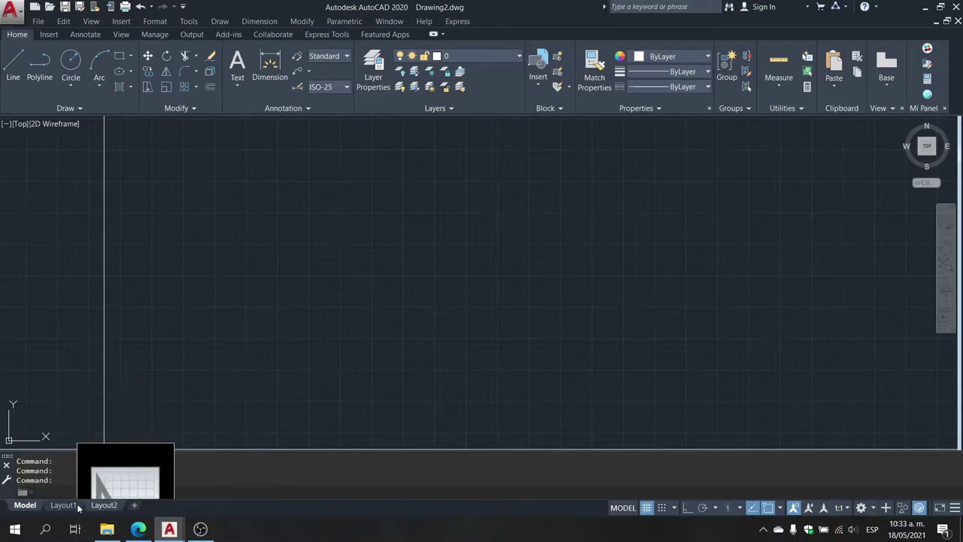
pyautogui.moveTo(105, 505)
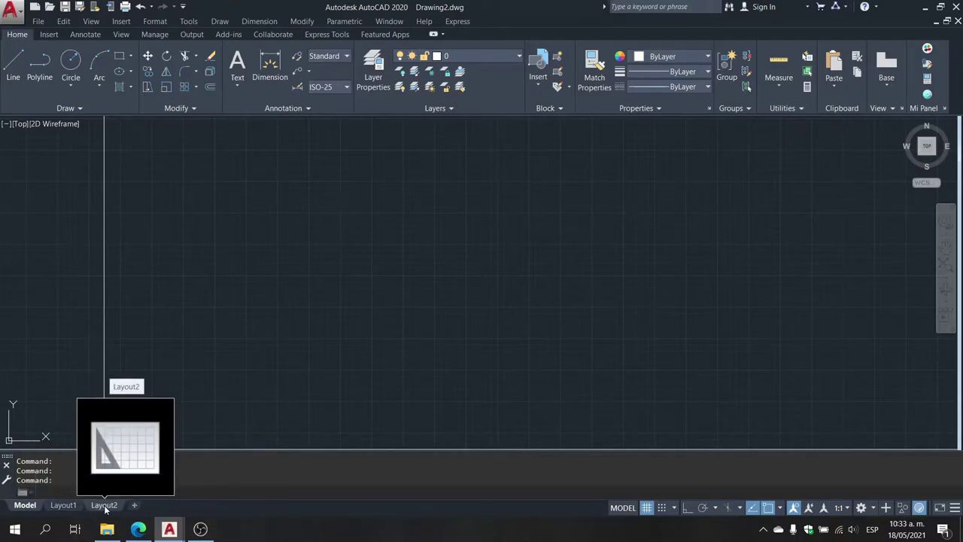
pyautogui.rightClick(105, 507)
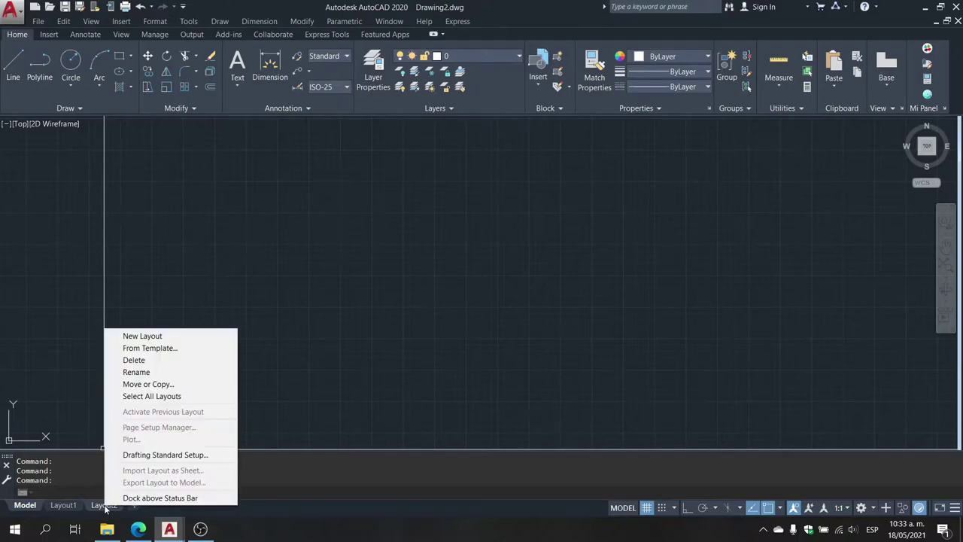
pyautogui.click(136, 360)
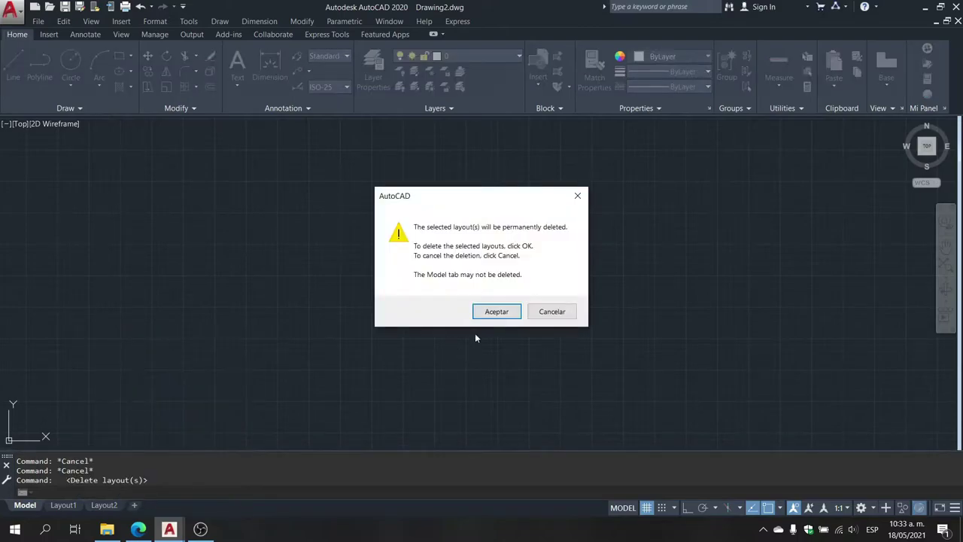
pyautogui.click(494, 315)
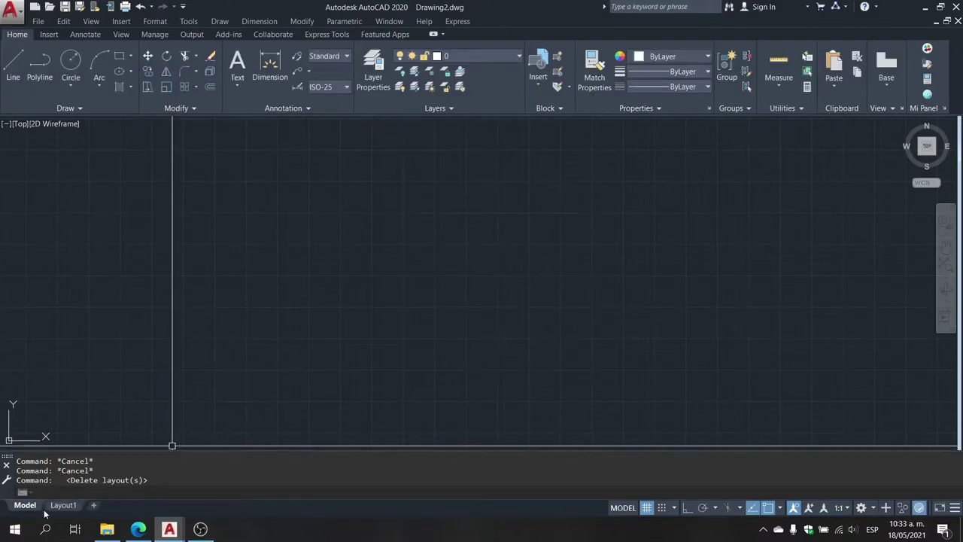
pyautogui.moveTo(63, 504)
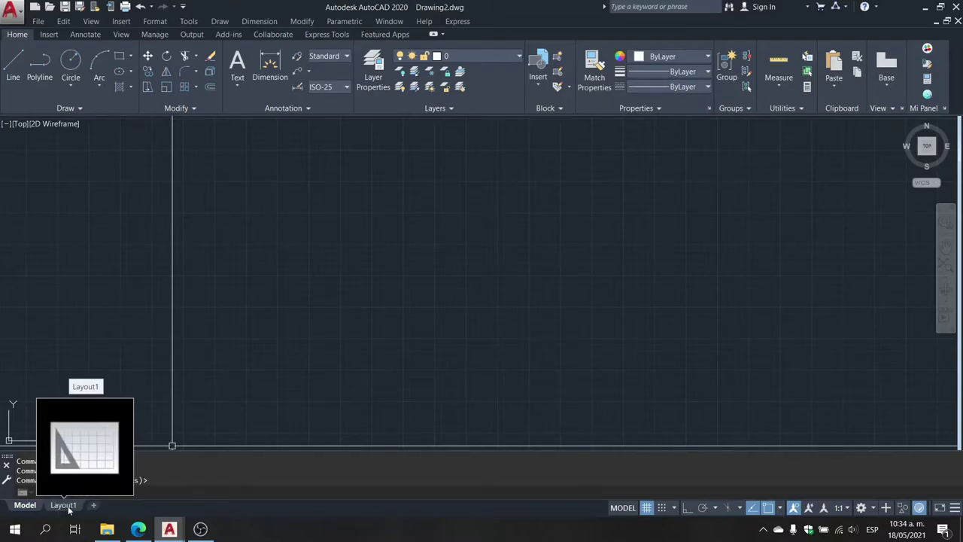
pyautogui.click(64, 505)
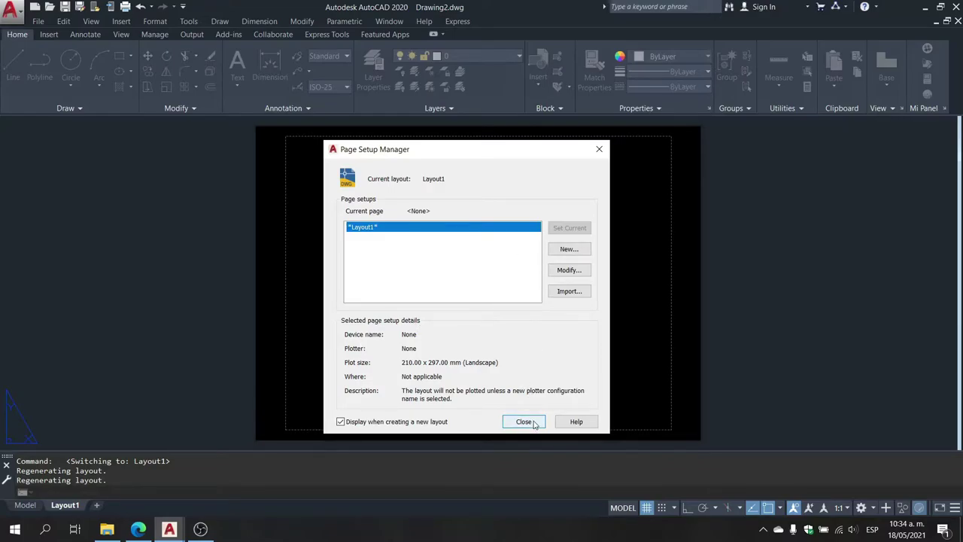
# Step: Paste the copied frame into Layout1 at insertion point 0,0 and zoom out to the sheet
pyautogui.click(526, 423)
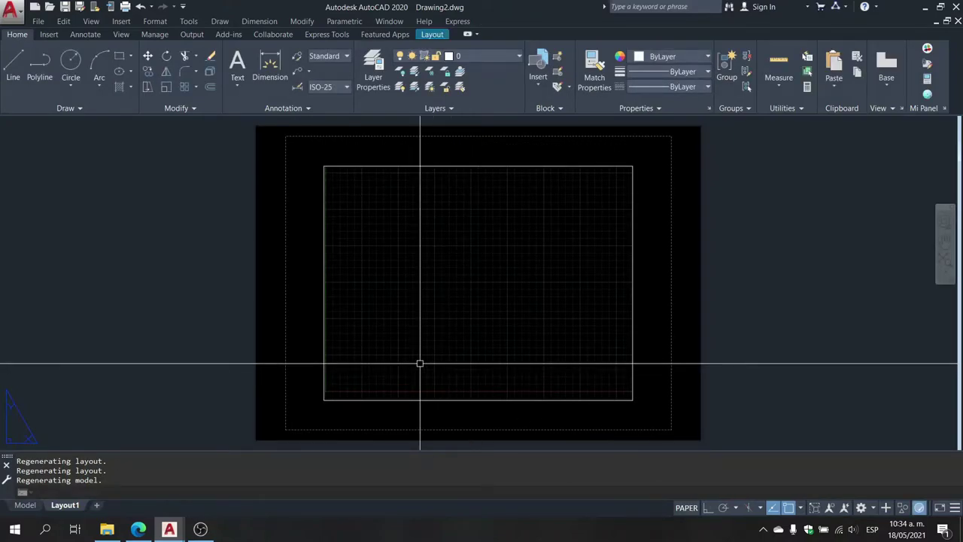
pyautogui.hotkey('ctrl', 'v')
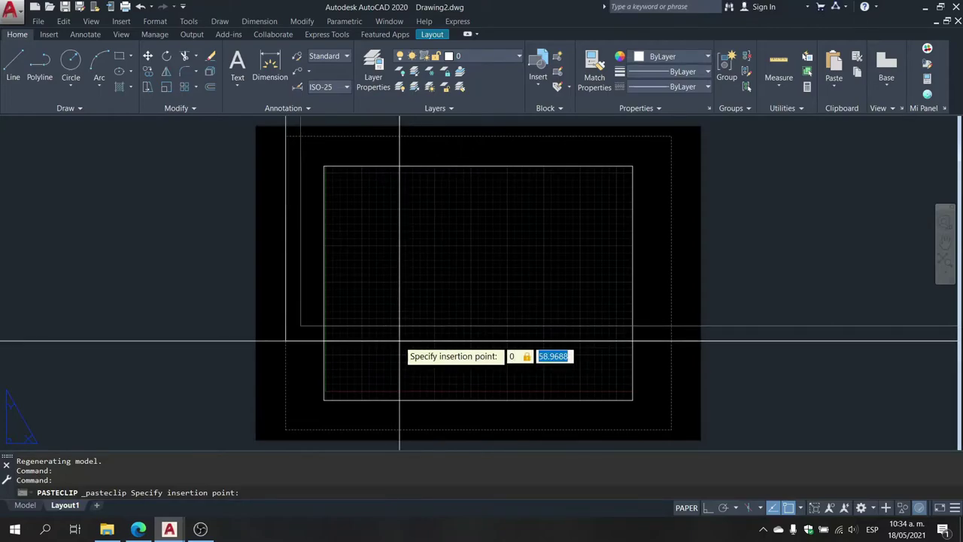
pyautogui.write('0')
pyautogui.press('Return')
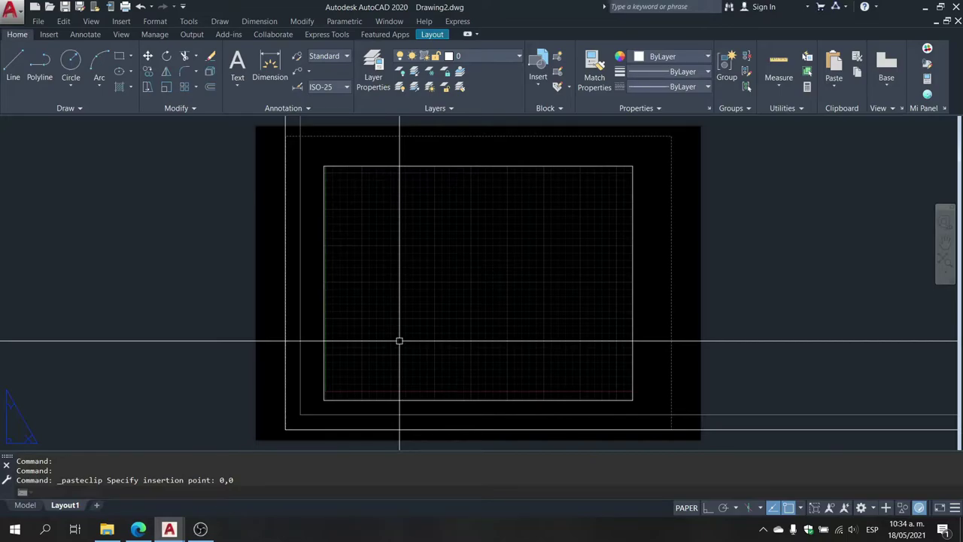
pyautogui.scroll(-4, 222, 369)
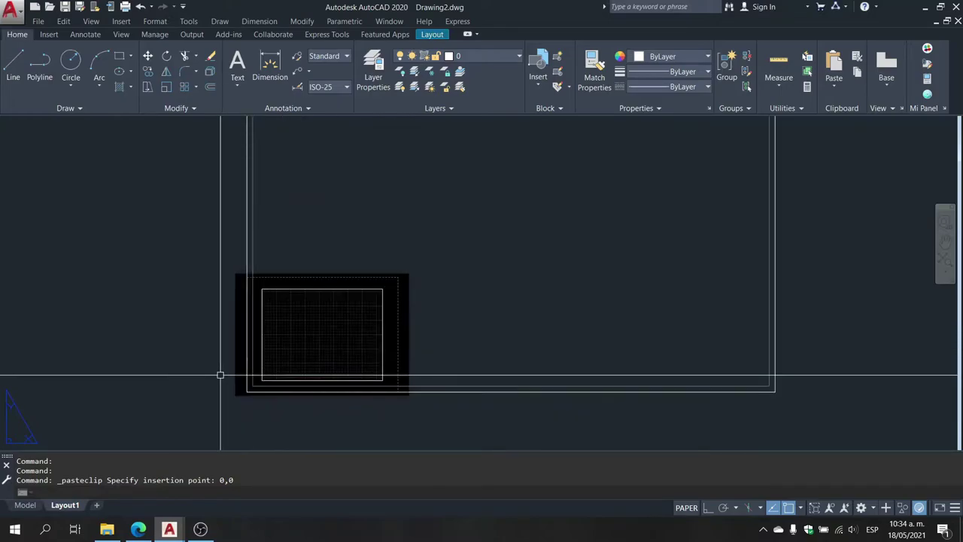
pyautogui.scroll(-3, 220, 375)
pyautogui.scroll(2, 250, 374)
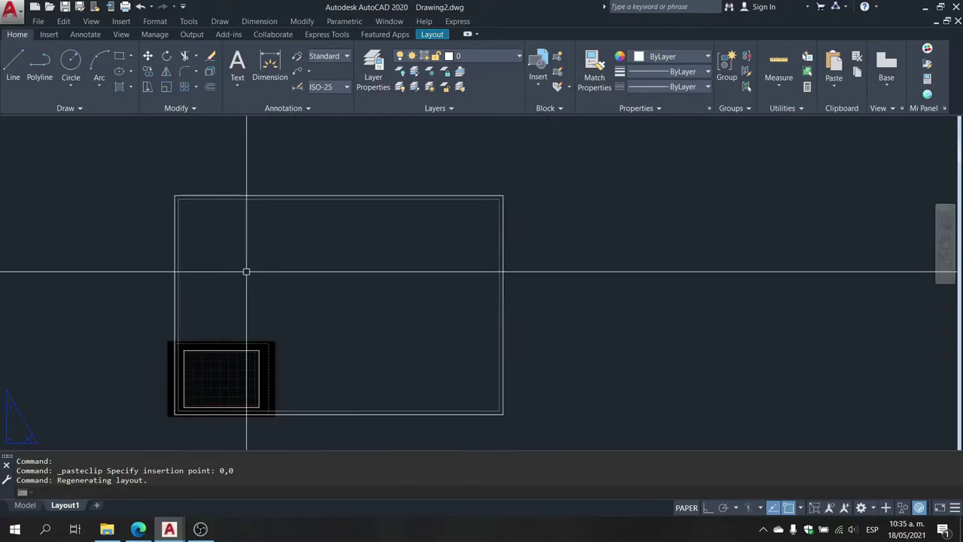
pyautogui.rightClick(69, 509)
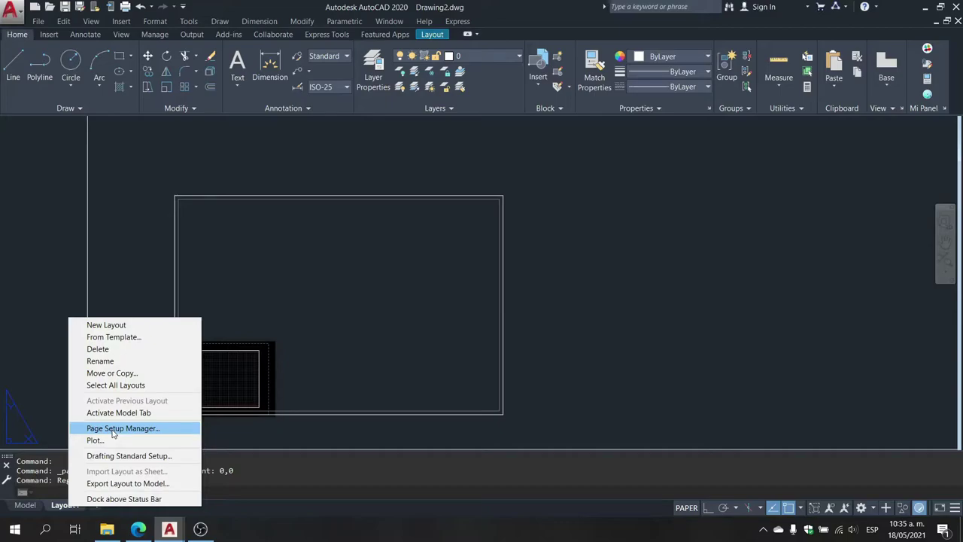
# Step: Bring up the editable Page Setup dialog for Layout1 through the Page Setup Manager
pyautogui.click(113, 428)
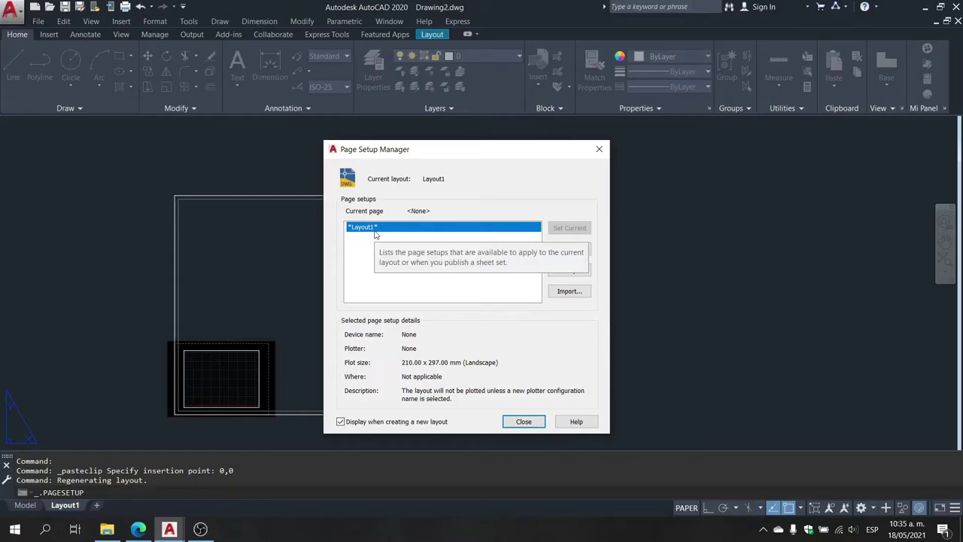
pyautogui.click(576, 275)
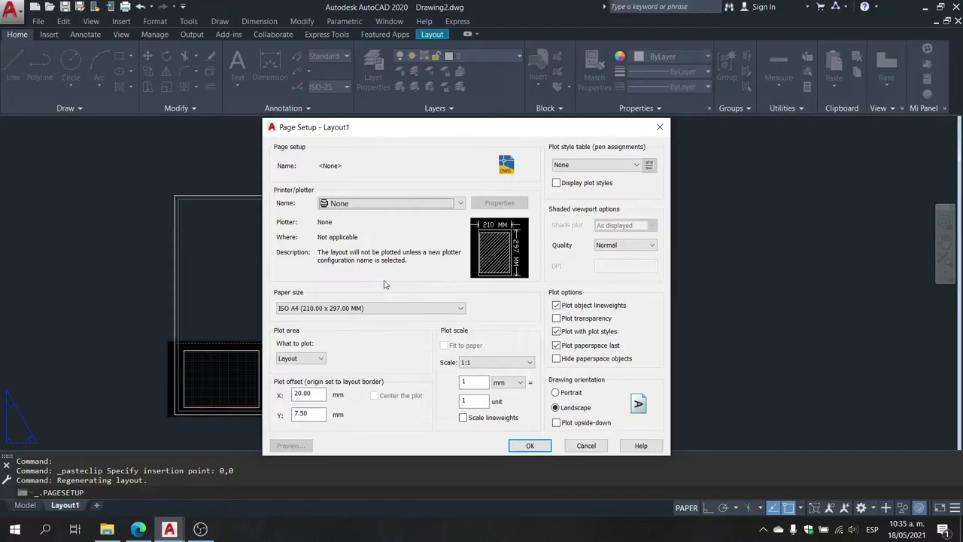
# Step: Choose DWG To PDF.pc3 as Layout1's printer/plotter
pyautogui.click(427, 204)
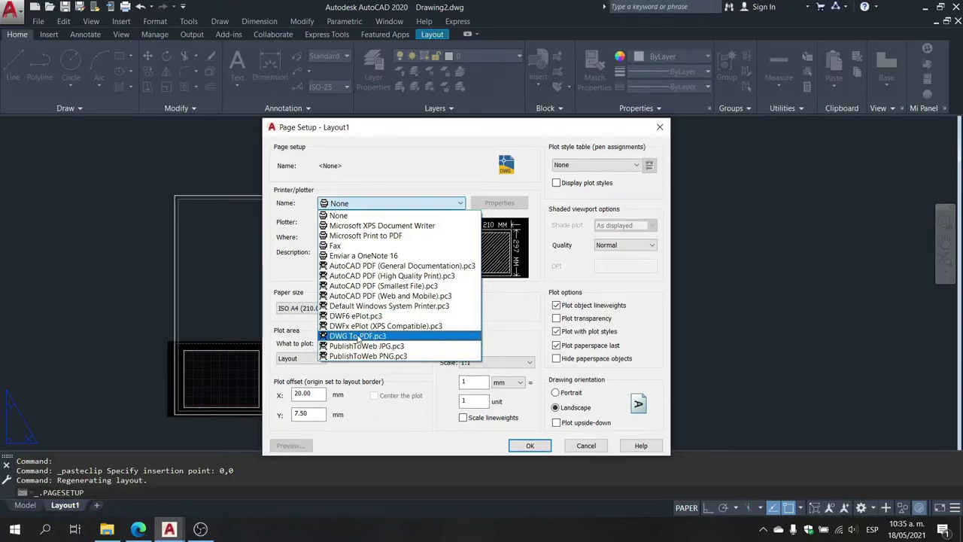
pyautogui.click(362, 337)
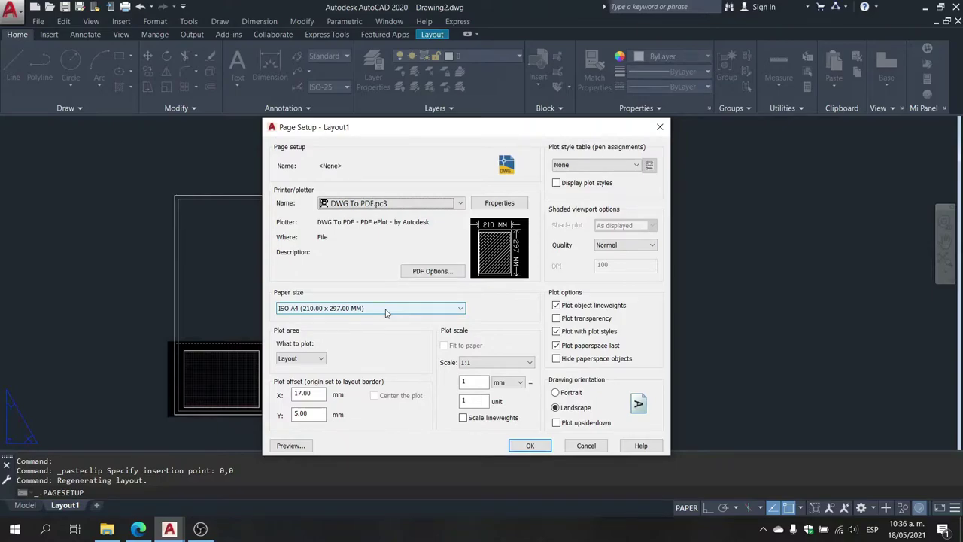
pyautogui.click(386, 313)
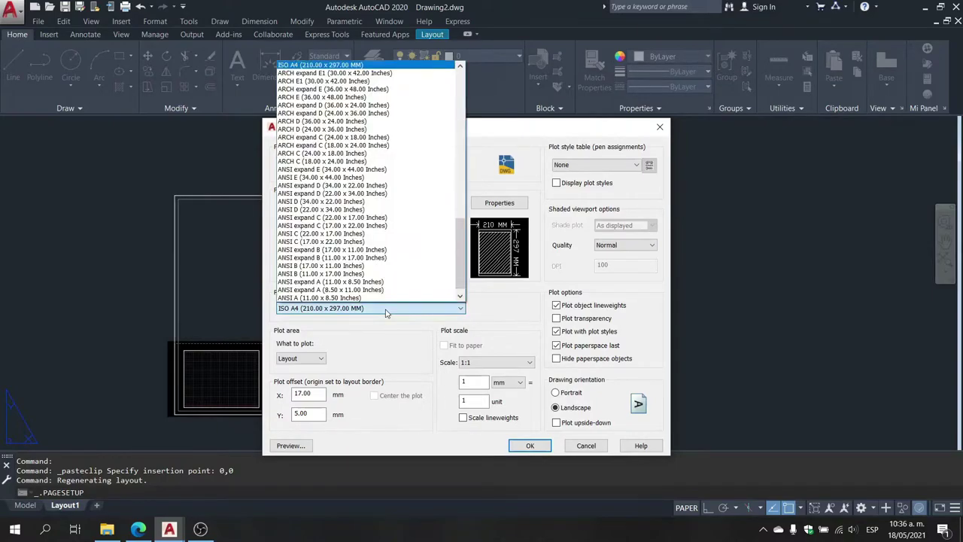
pyautogui.moveTo(462, 264); pyautogui.dragTo(479, 119)
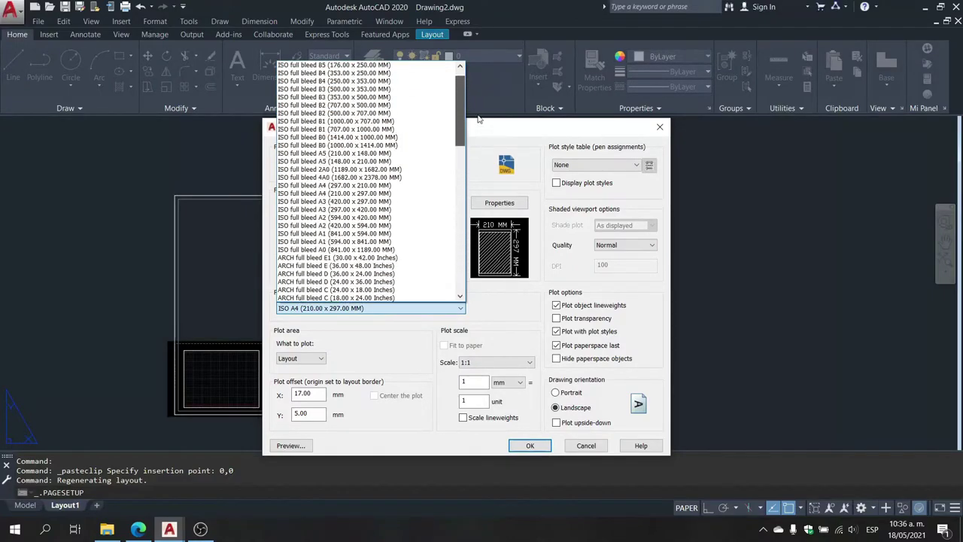
pyautogui.scroll(1, 477, 102)
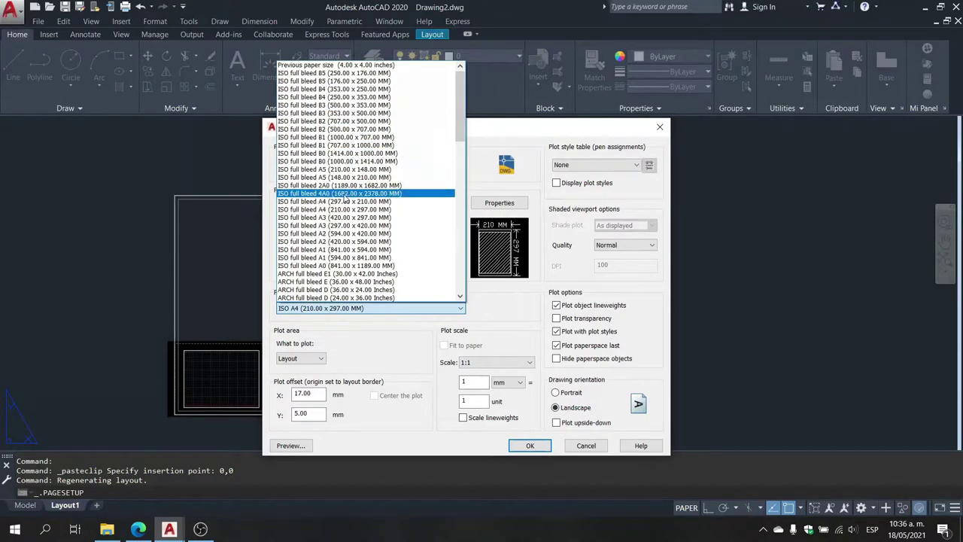
pyautogui.scroll(-1, 345, 198)
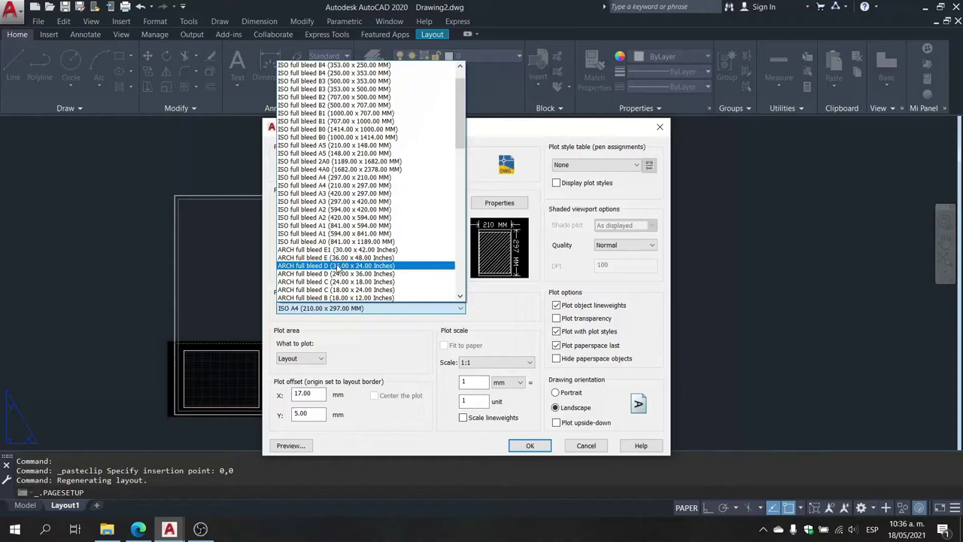
pyautogui.moveTo(462, 136); pyautogui.dragTo(464, 165)
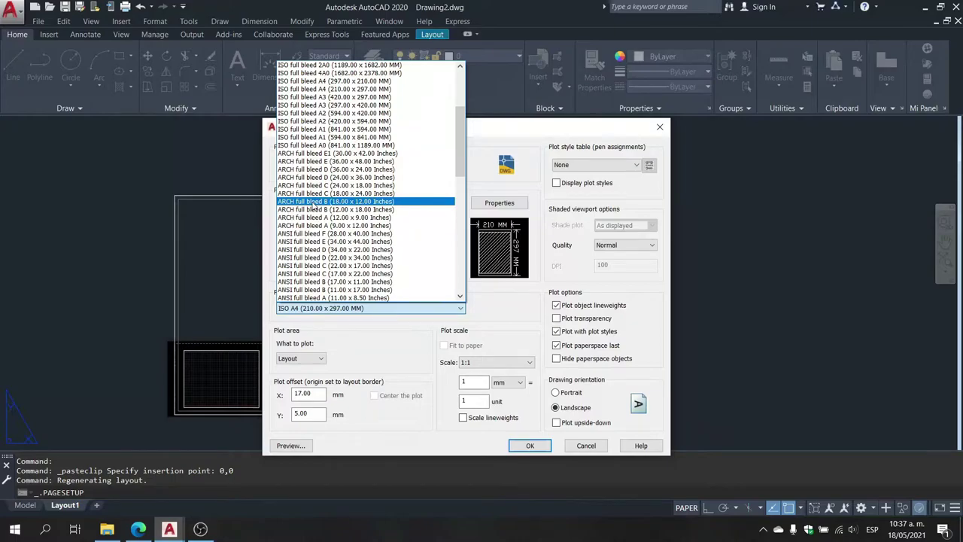
# Step: Select ARCH full bleed D (36.00 x 24.00 Inches) as the paper size
pyautogui.moveTo(459, 127); pyautogui.dragTo(458, 244)
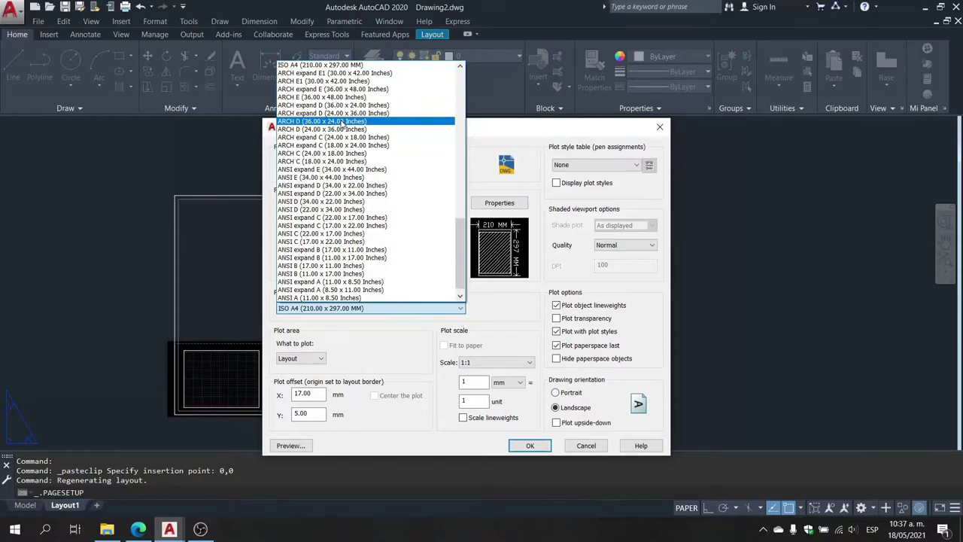
pyautogui.scroll(5, 342, 124)
pyautogui.moveTo(463, 194); pyautogui.dragTo(472, 112)
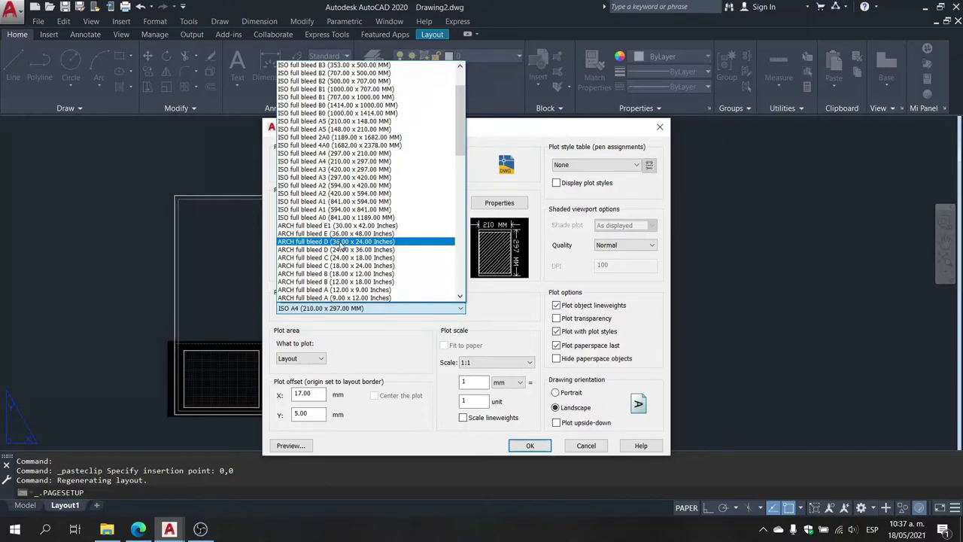
pyautogui.click(339, 246)
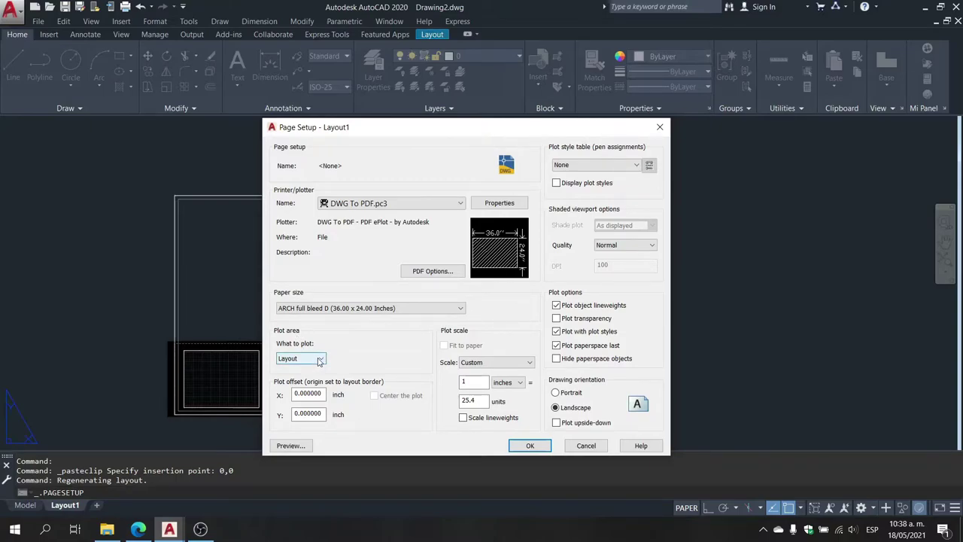
# Step: Set the plot area to a Window from the sheet's lower-left to upper-right corner
pyautogui.click(319, 361)
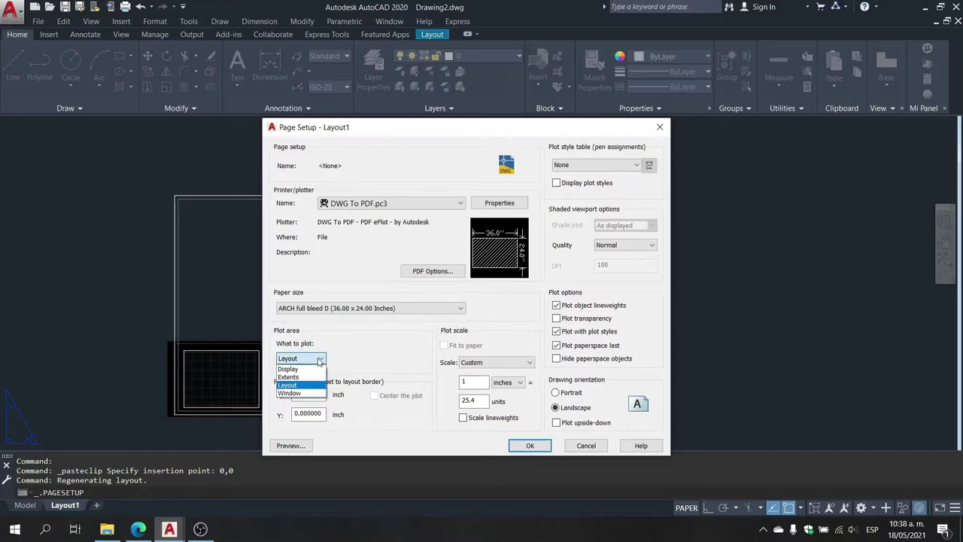
pyautogui.click(299, 394)
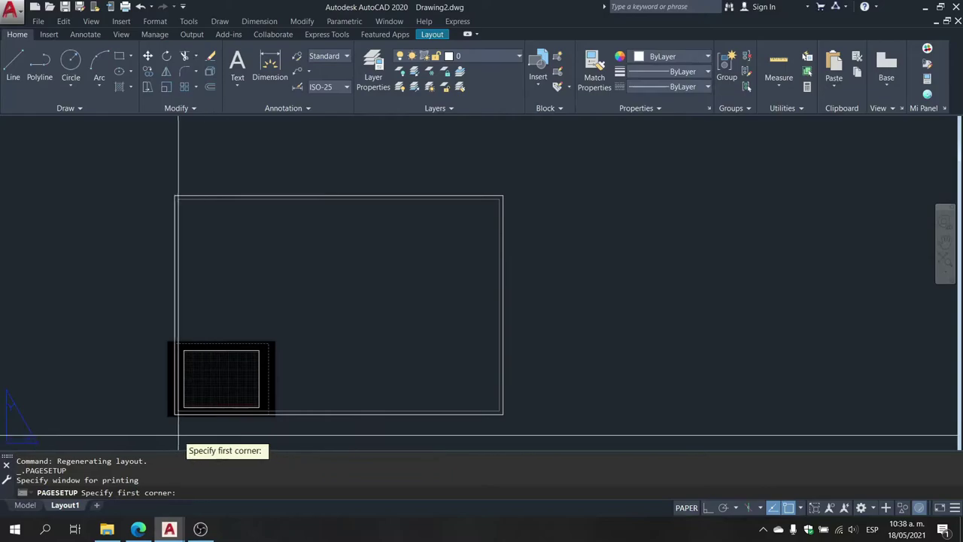
pyautogui.scroll(4, 175, 416)
pyautogui.click(169, 385)
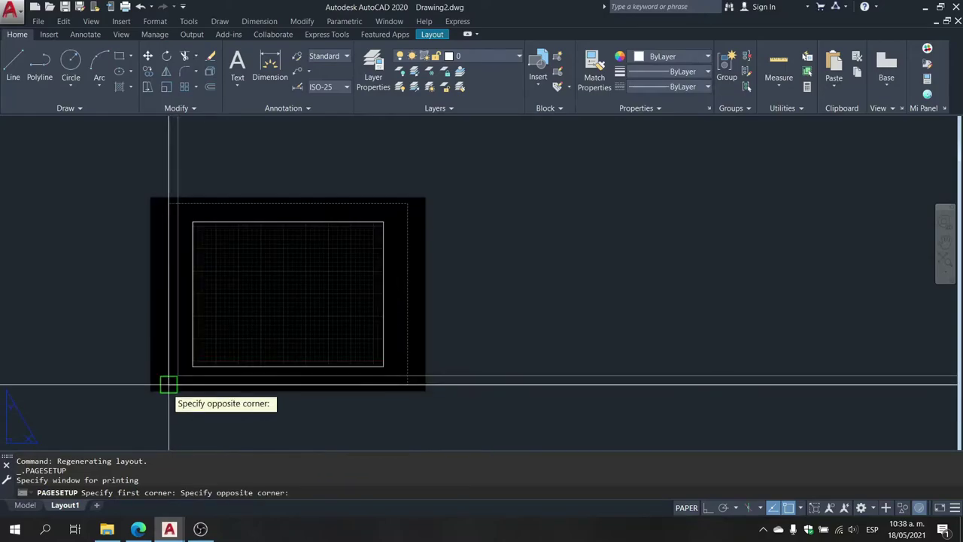
pyautogui.scroll(-4, 169, 386)
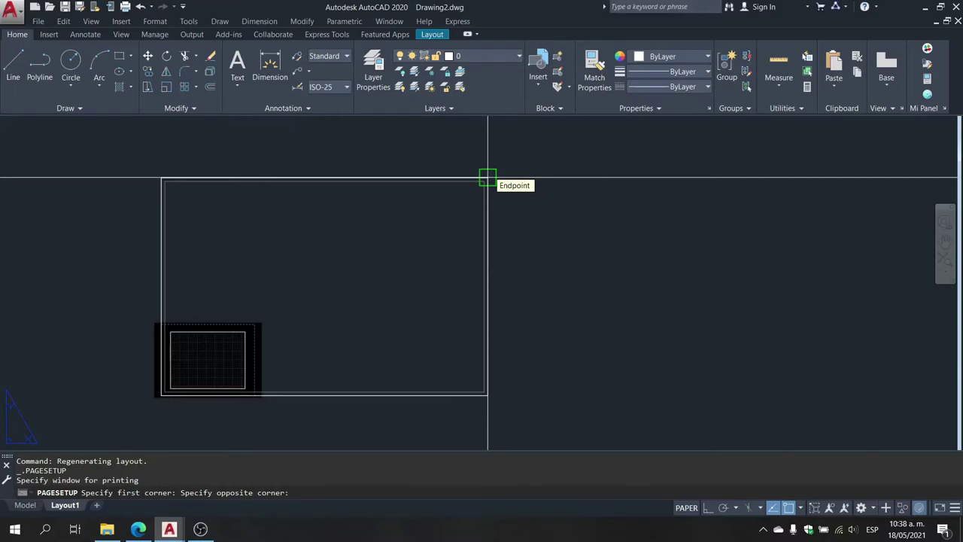
pyautogui.click(488, 178)
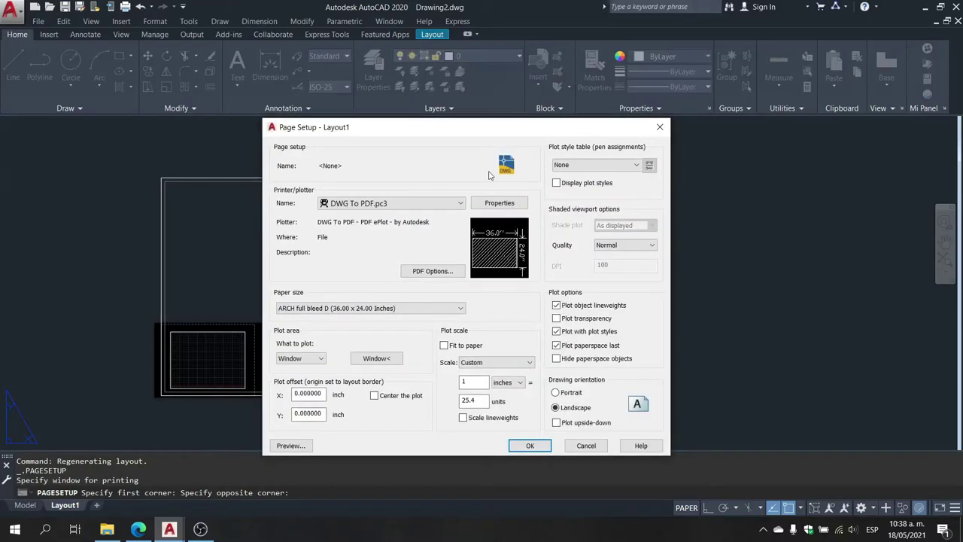
# Step: Center the plot, apply the Plot-Estructural M.ctb plot style table, and review Quality levels
pyautogui.moveTo(465, 128); pyautogui.dragTo(461, 109)
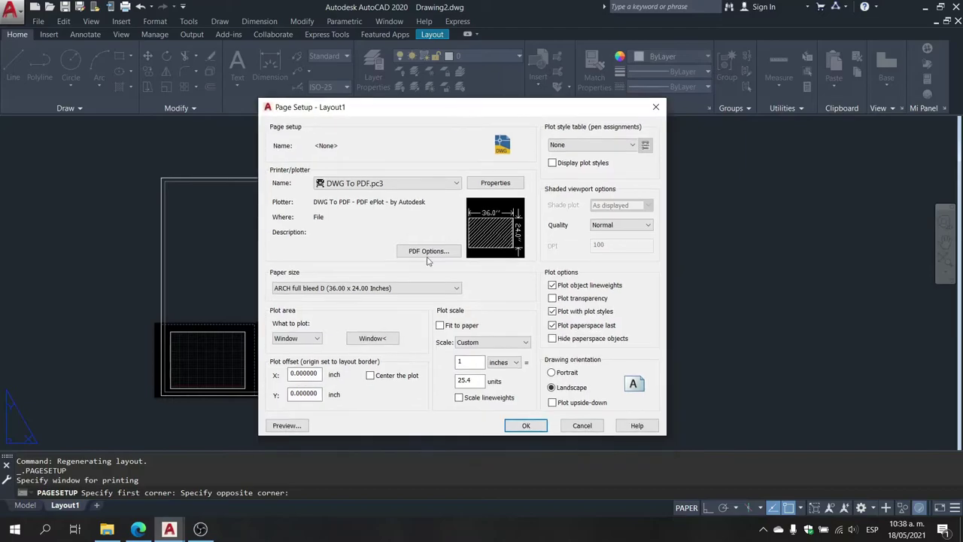
pyautogui.click(370, 376)
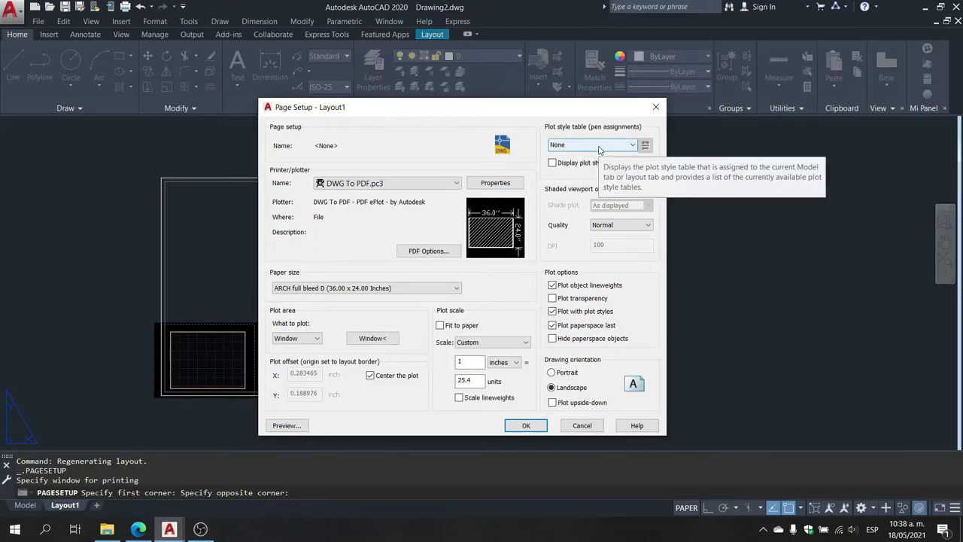
pyautogui.click(599, 145)
pyautogui.scroll(-2, 600, 178)
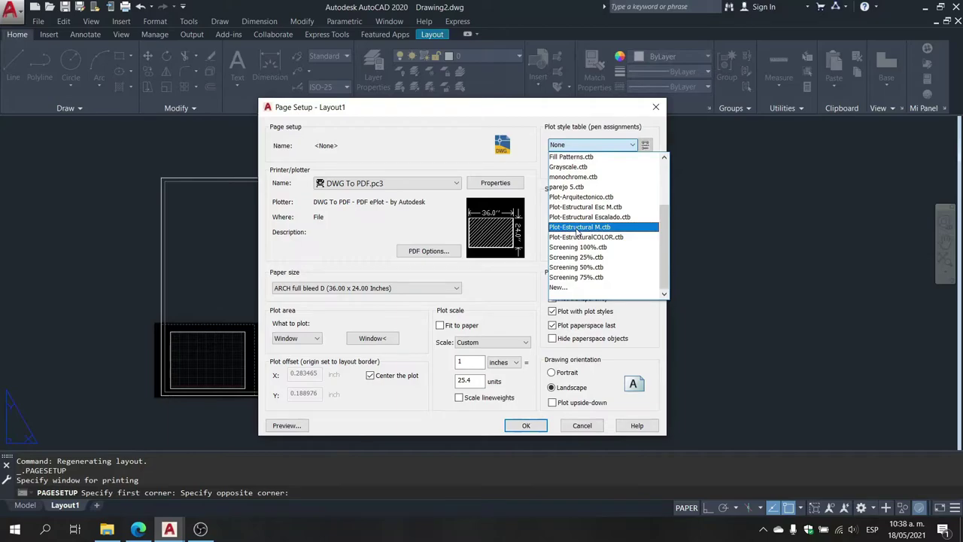
pyautogui.click(578, 227)
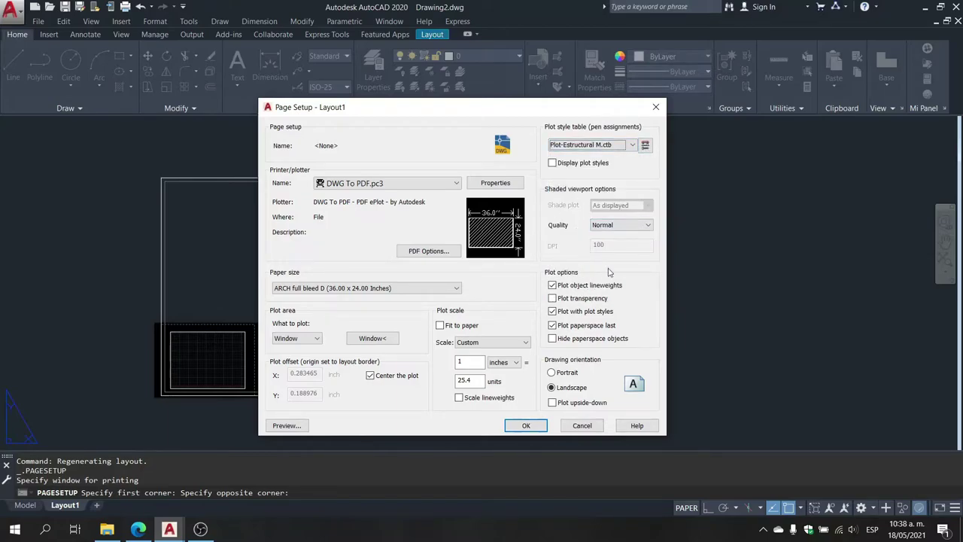
pyautogui.click(634, 228)
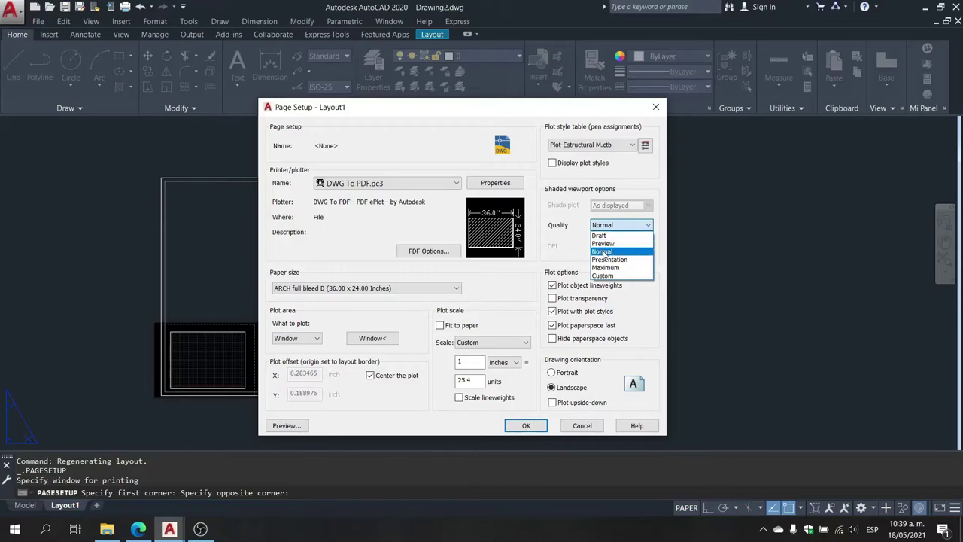
# Step: Keep Normal quality, enable plot transparency, and set the scale to 1 mm = 1 unit
pyautogui.click(604, 254)
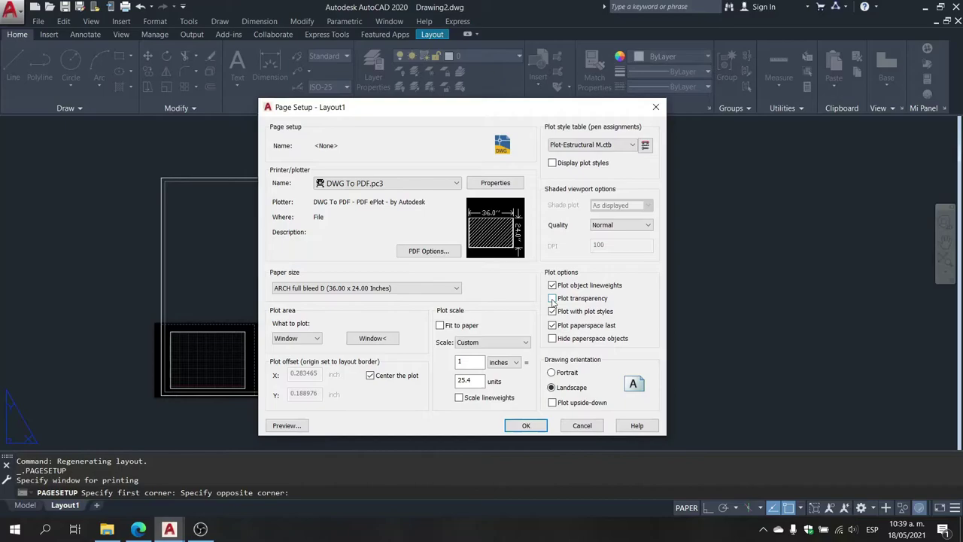
pyautogui.click(553, 299)
pyautogui.click(518, 362)
pyautogui.click(507, 382)
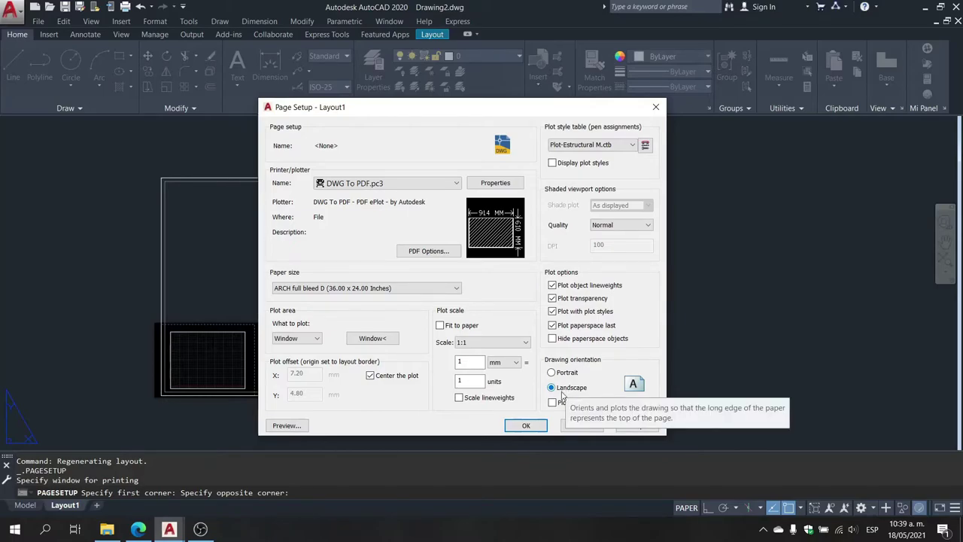
# Step: Try portrait, then return the Layout1 sheet to landscape orientation
pyautogui.click(564, 376)
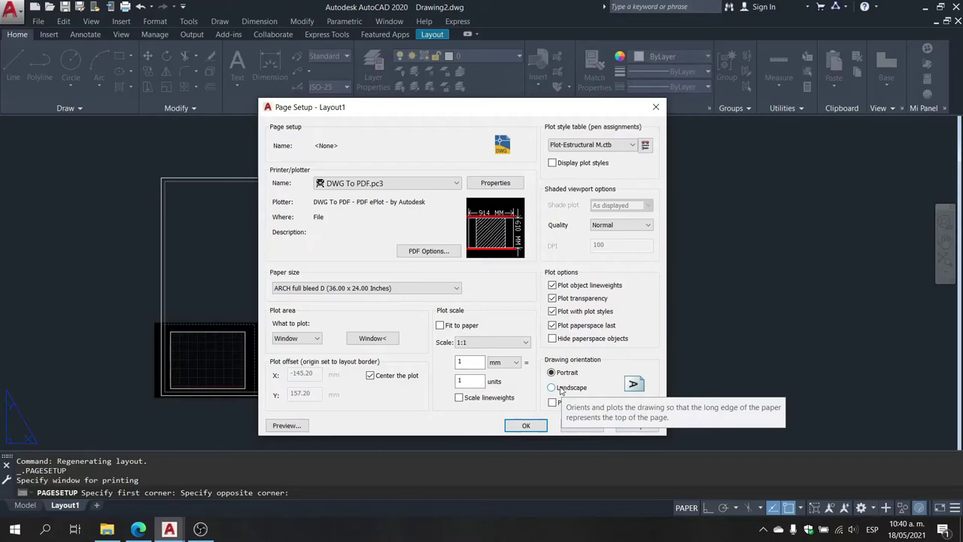
pyautogui.click(562, 389)
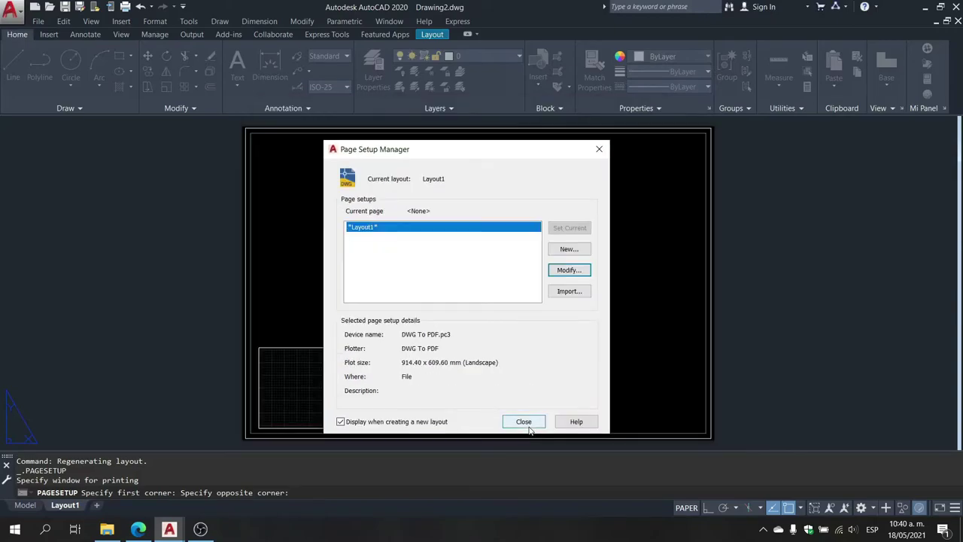
# Step: Close the Page Setup Manager to return to the Layout1 sheet
pyautogui.click(525, 421)
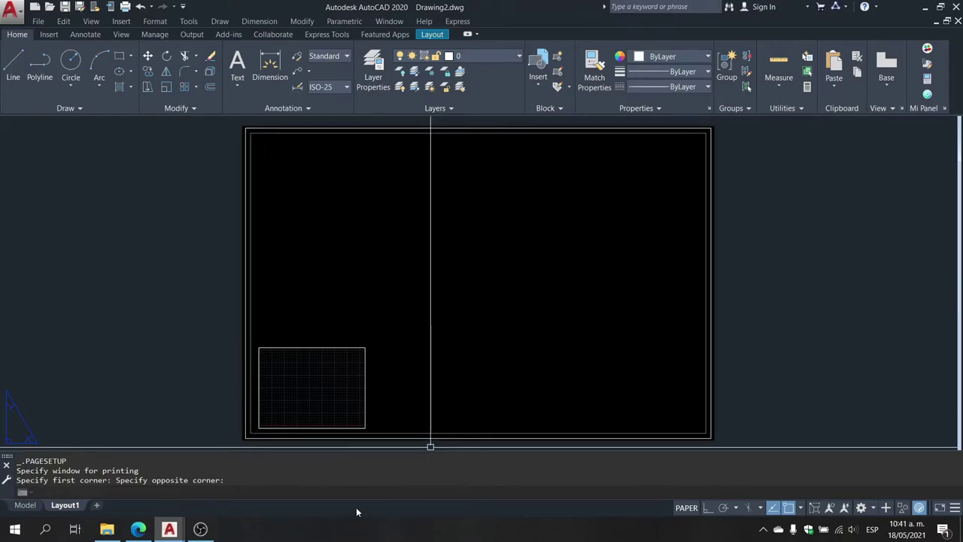
# Step: Copy the Layout1 tab with Move or Copy, creating Layout1 (2)
pyautogui.rightClick(67, 506)
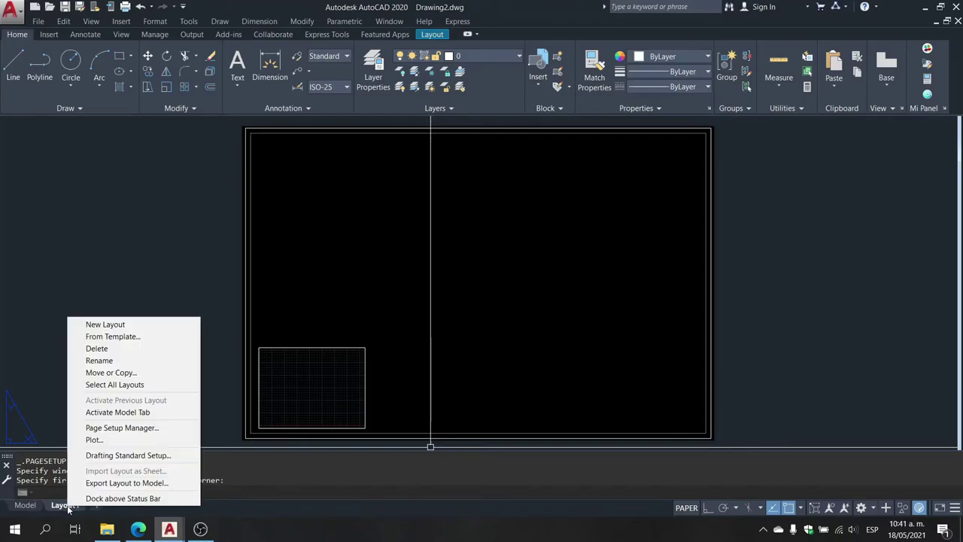
pyautogui.click(126, 374)
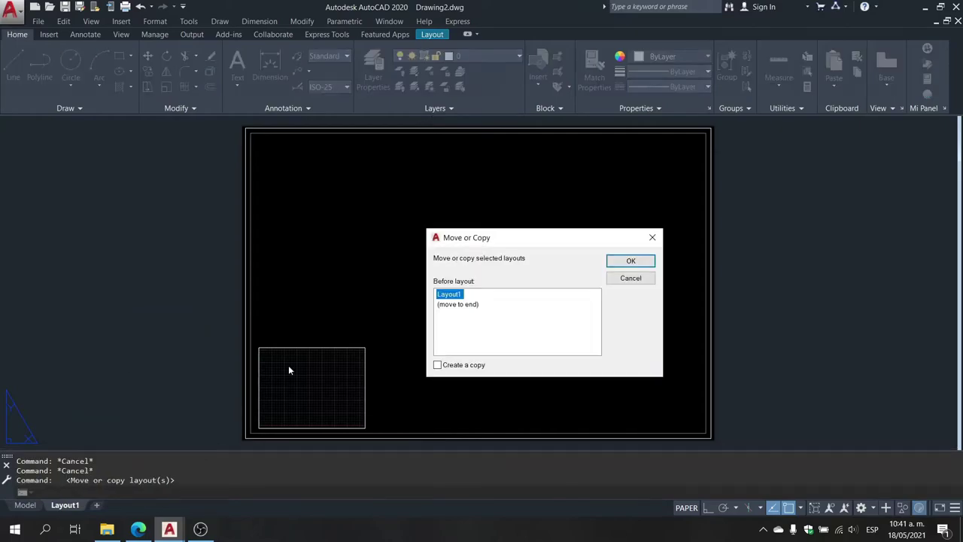
pyautogui.click(437, 365)
pyautogui.click(630, 261)
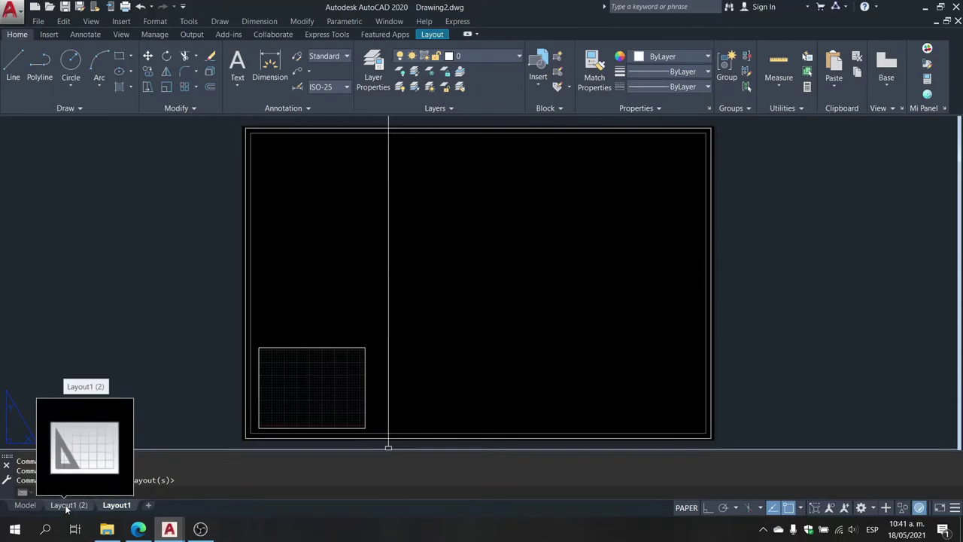
pyautogui.moveTo(68, 505)
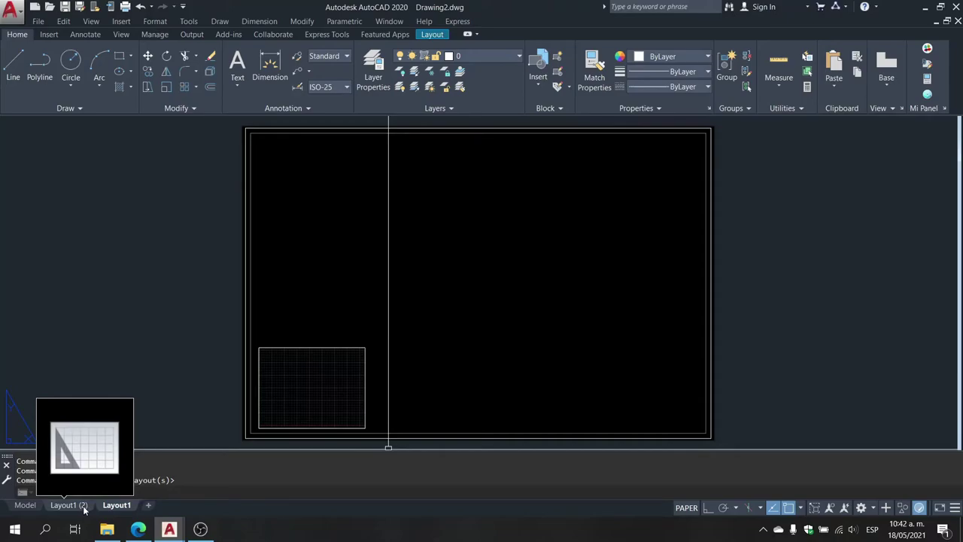
# Step: Open the Plot dialog for the Layout1 (2) layout
pyautogui.click(84, 509)
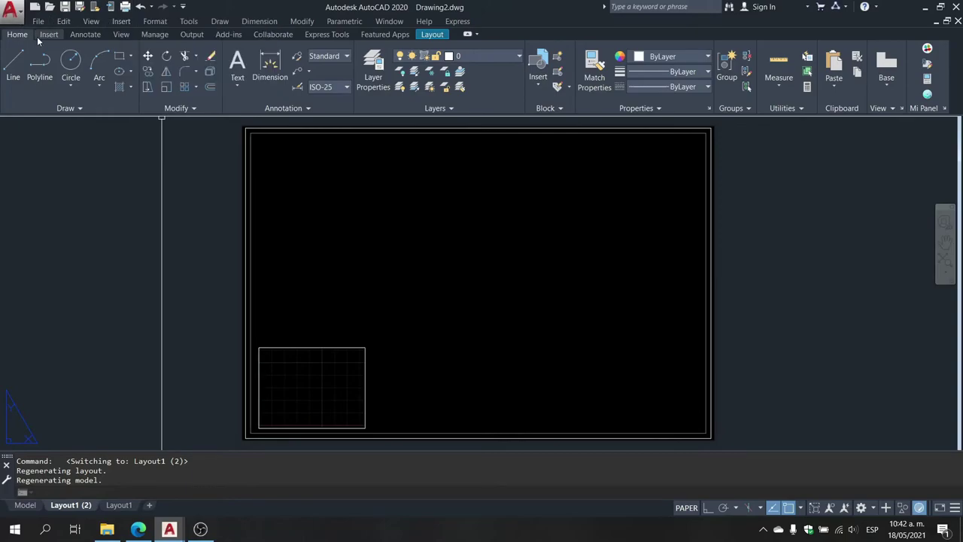
pyautogui.click(125, 7)
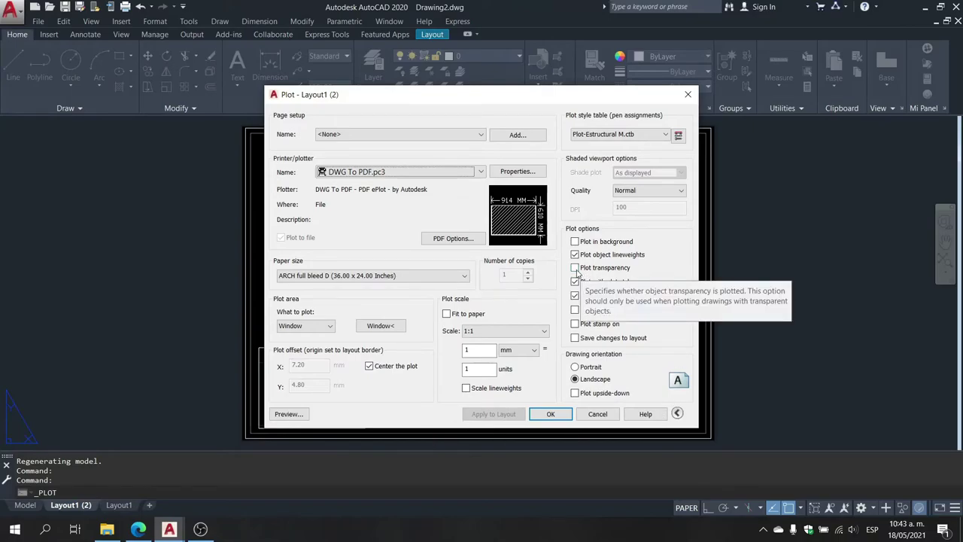
# Step: Toggle plot transparency, start the PDF plot, then cancel without saving a file
pyautogui.click(575, 268)
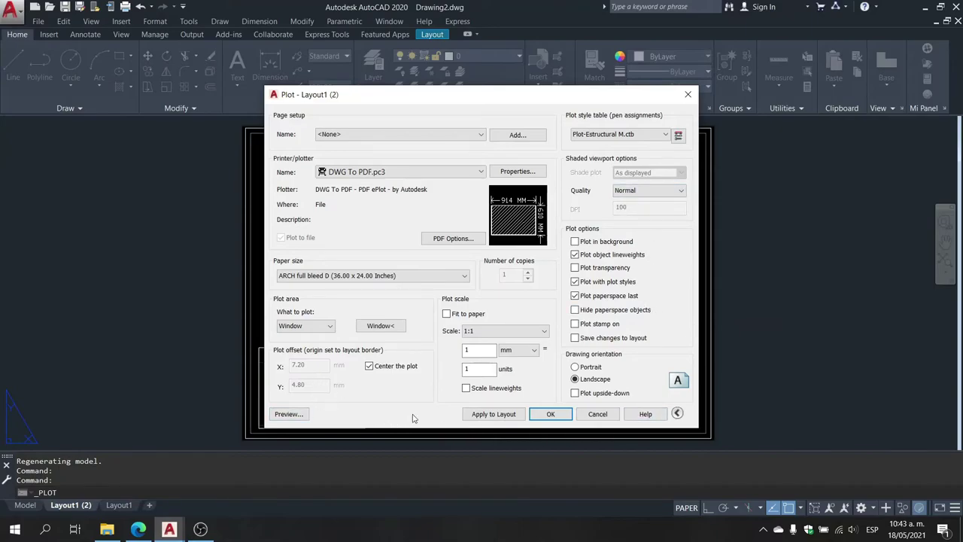
pyautogui.click(551, 416)
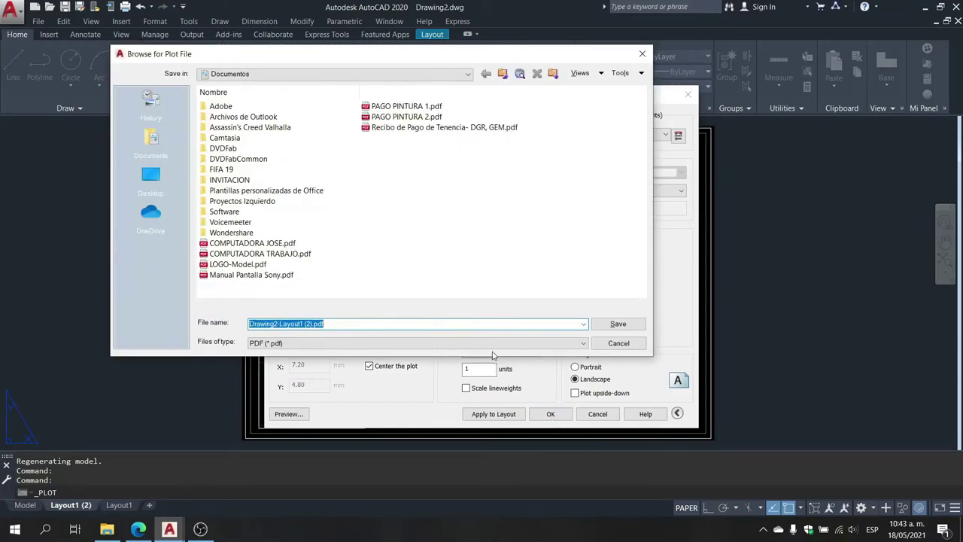
pyautogui.click(617, 344)
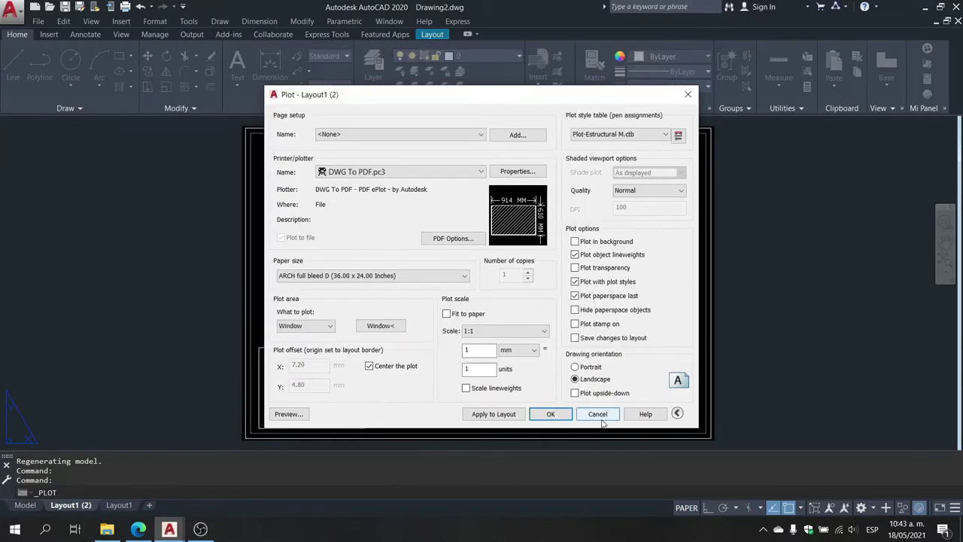
pyautogui.click(599, 414)
# Step: Return to Layout1 and zoom out to view the whole landscape sheet
pyautogui.click(120, 505)
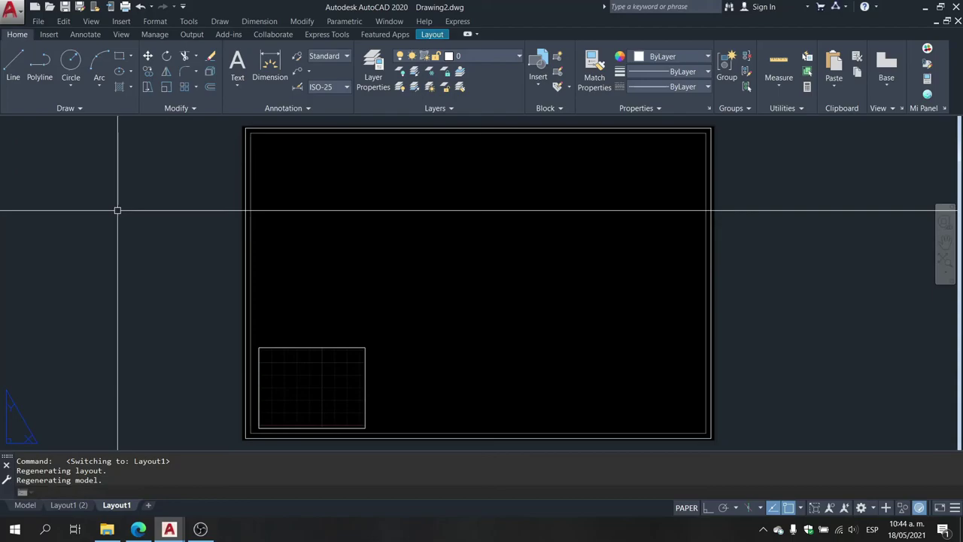
pyautogui.scroll(-4, 188, 285)
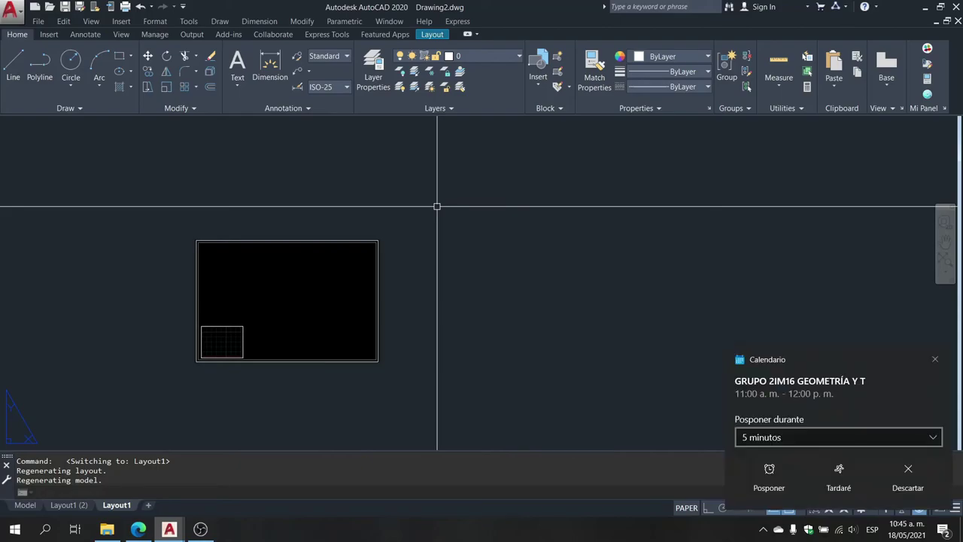
# Step: Dismiss the Windows calendar meeting reminder covering the sheet
pyautogui.click(936, 359)
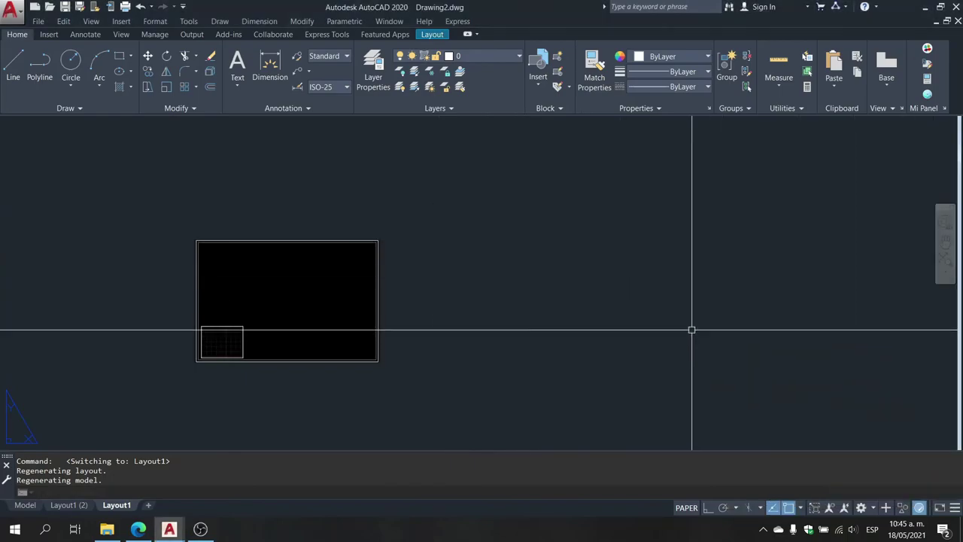